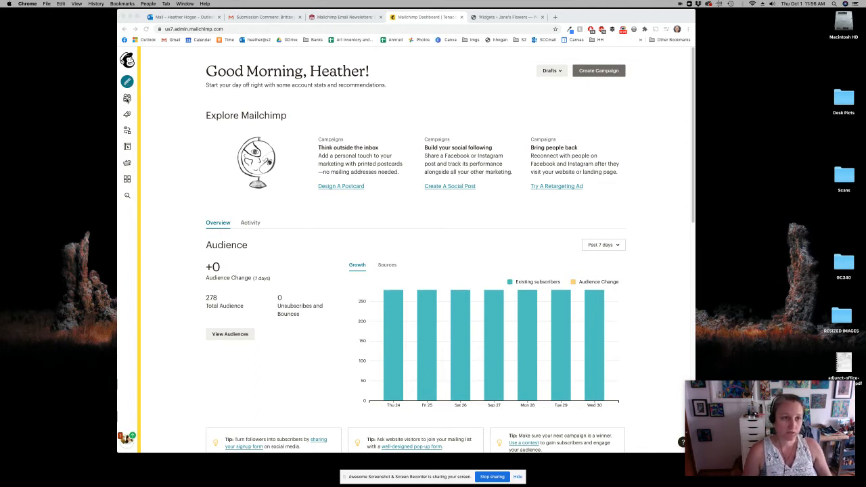
# Open the embedded forms option within the signup forms of the Tenacious Goods Update audience.
pyautogui.click(164, 104)
pyautogui.click(126, 98)
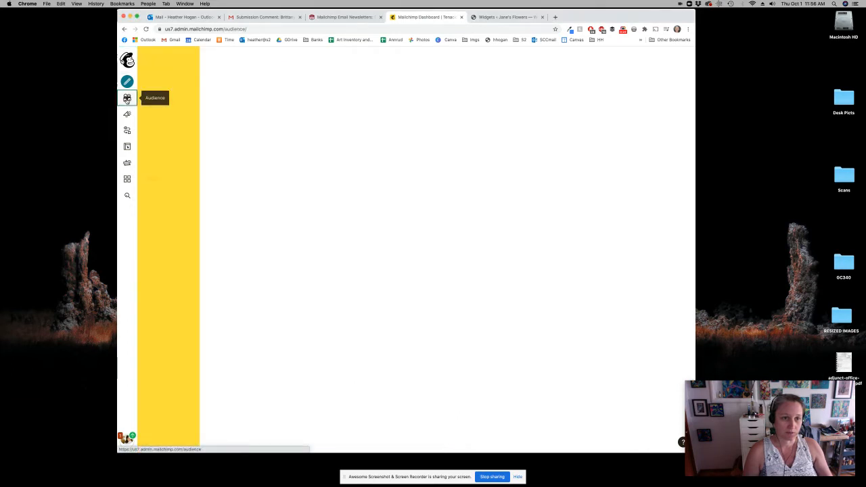
pyautogui.click(151, 115)
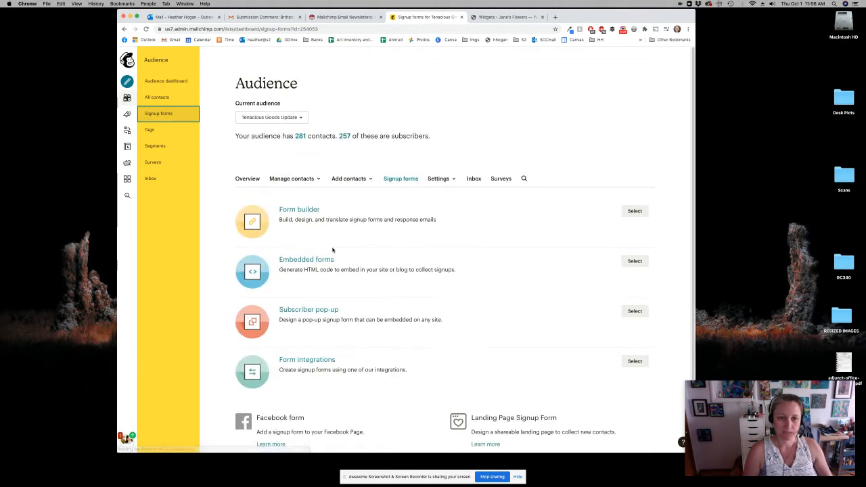
pyautogui.click(283, 118)
pyautogui.click(283, 119)
pyautogui.click(283, 119)
pyautogui.click(280, 122)
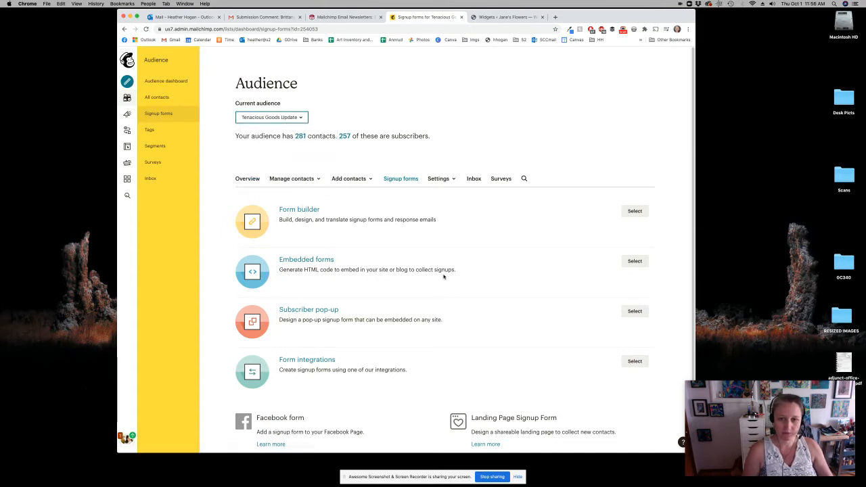
pyautogui.moveTo(276, 271); pyautogui.dragTo(345, 277)
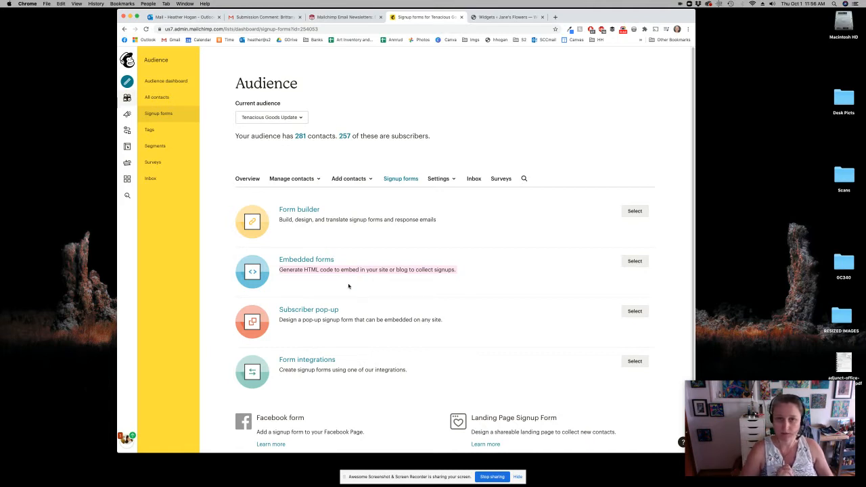
pyautogui.click(631, 264)
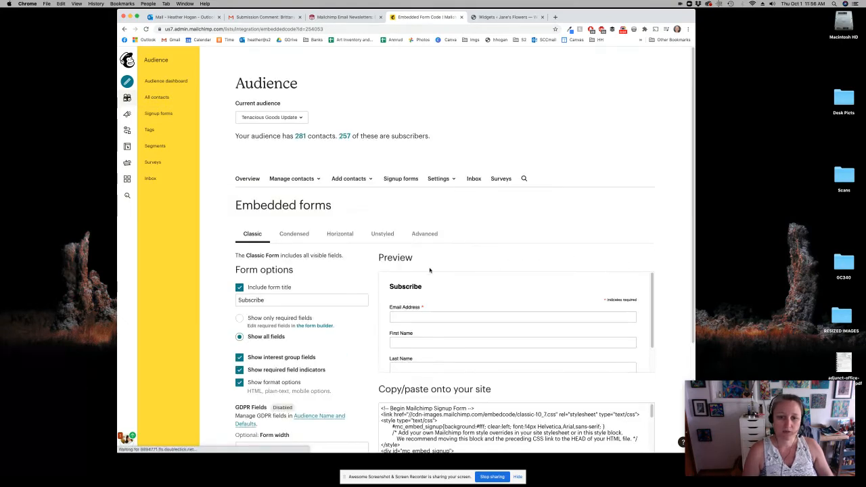
# Review the Classic embedded form's options and preview, toggling its form title off and back on.
pyautogui.scroll(-3, 359, 257)
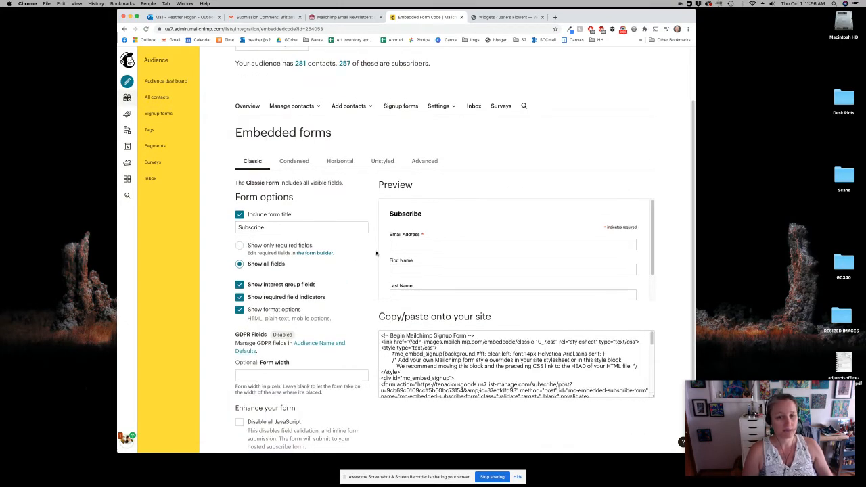
pyautogui.scroll(-2, 515, 260)
pyautogui.scroll(-3, 452, 260)
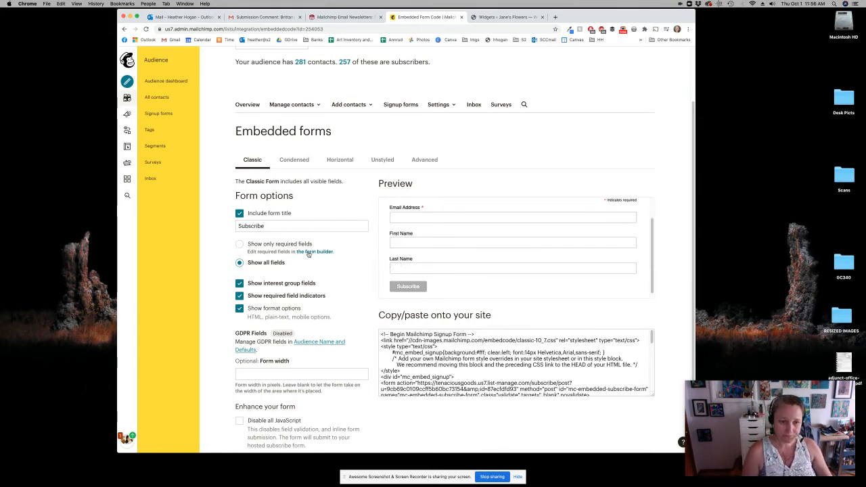
pyautogui.click(240, 214)
pyautogui.click(240, 214)
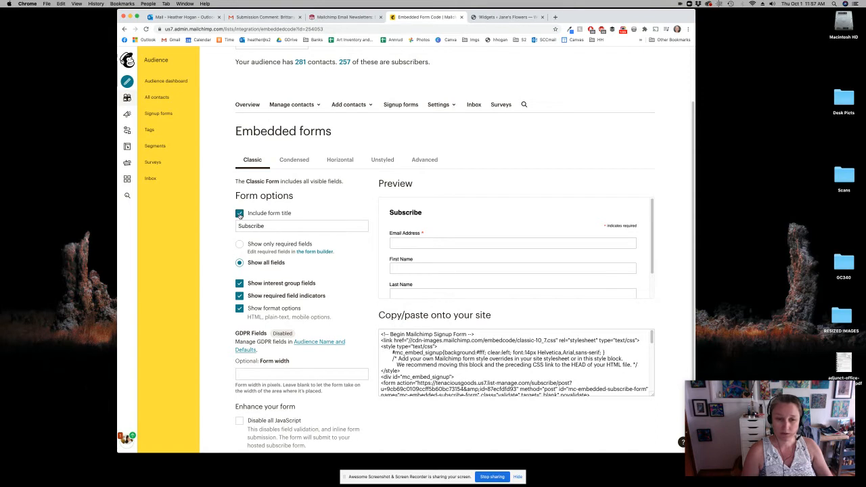
# Switch the embedded form to the Condensed style and exclude its form title.
pyautogui.click(294, 161)
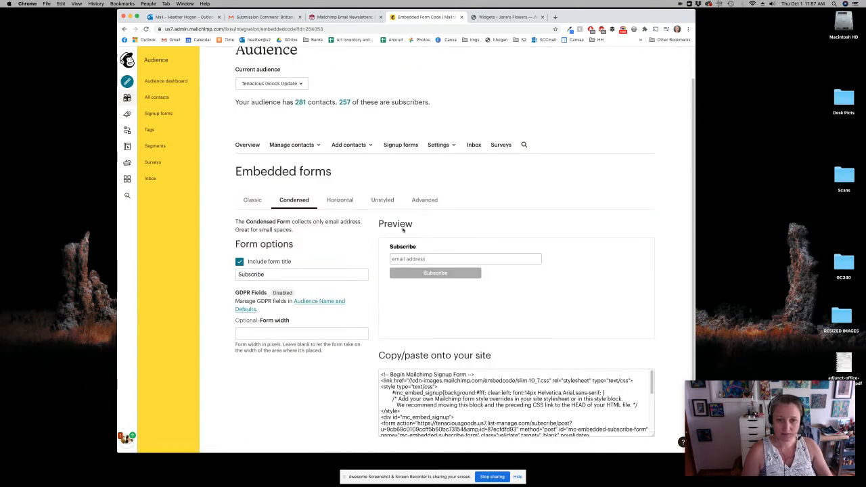
pyautogui.click(240, 262)
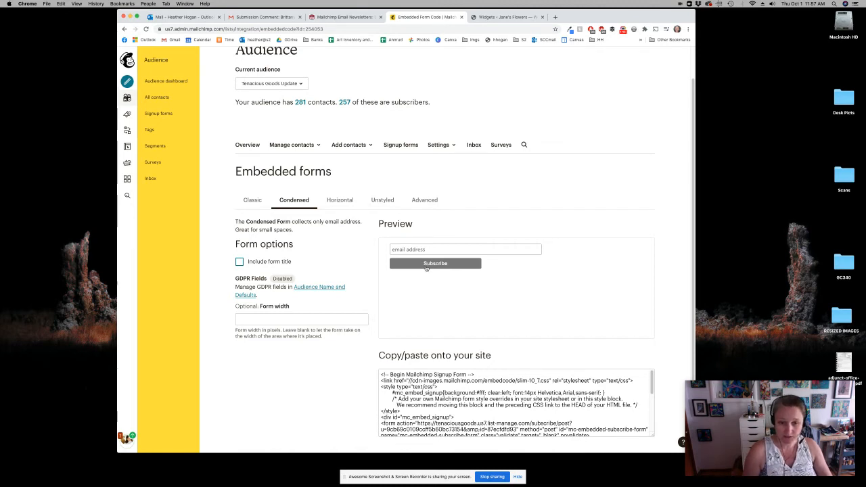
# Compare the previews and code of the Horizontal and Unstyled embedded form styles.
pyautogui.click(340, 203)
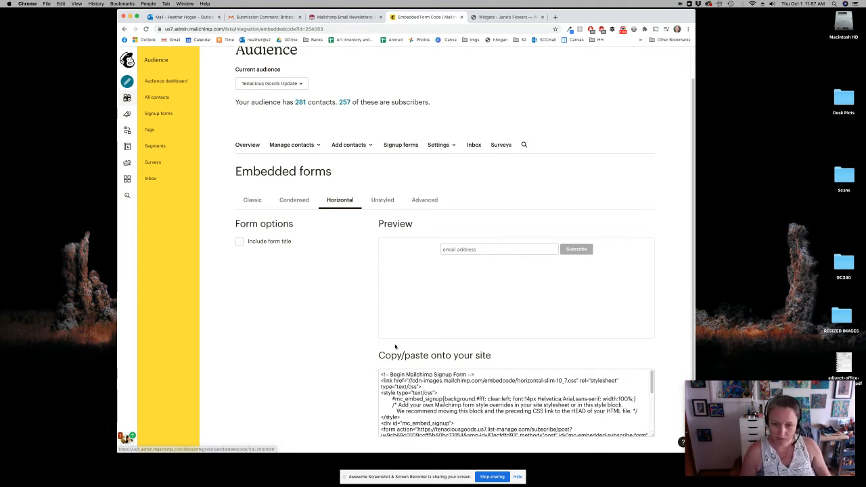
pyautogui.scroll(-1, 406, 399)
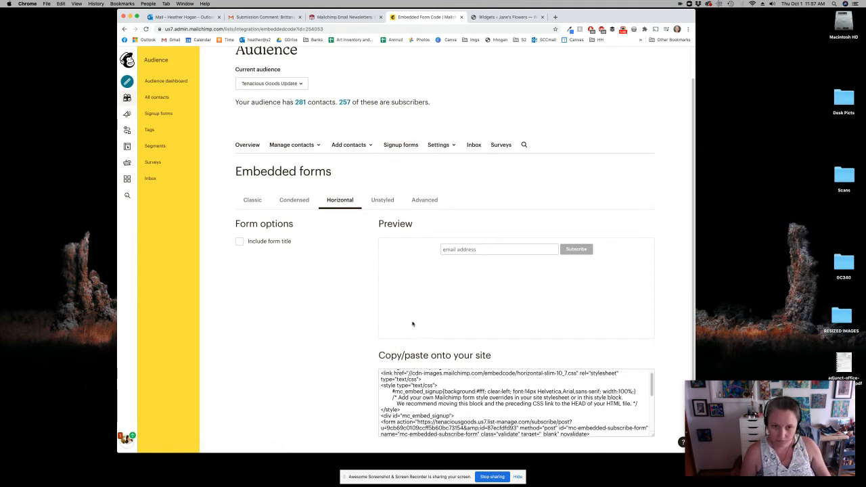
pyautogui.click(295, 204)
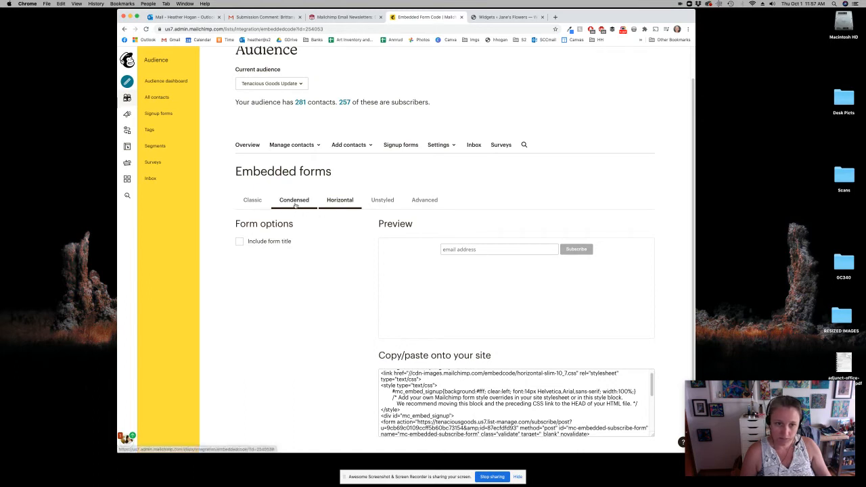
pyautogui.click(381, 204)
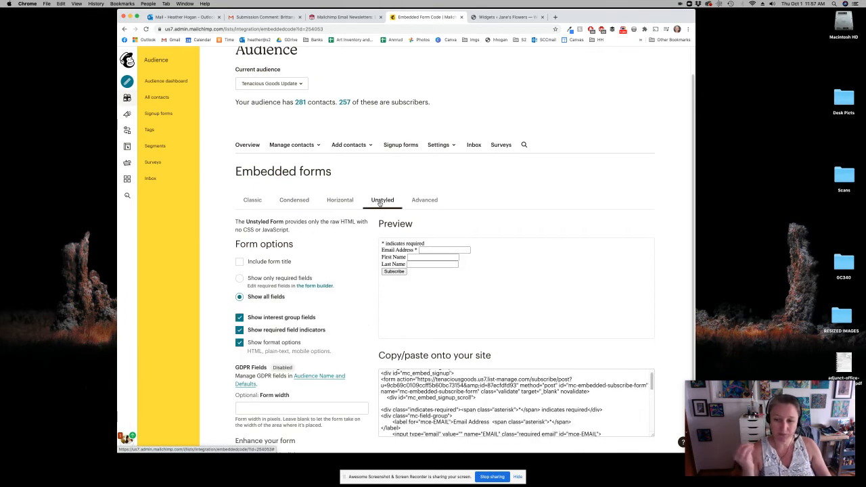
# Copy the Condensed form's embed code and paste it into a new Custom HTML widget in the WordPress site's Footer #2.
pyautogui.click(295, 202)
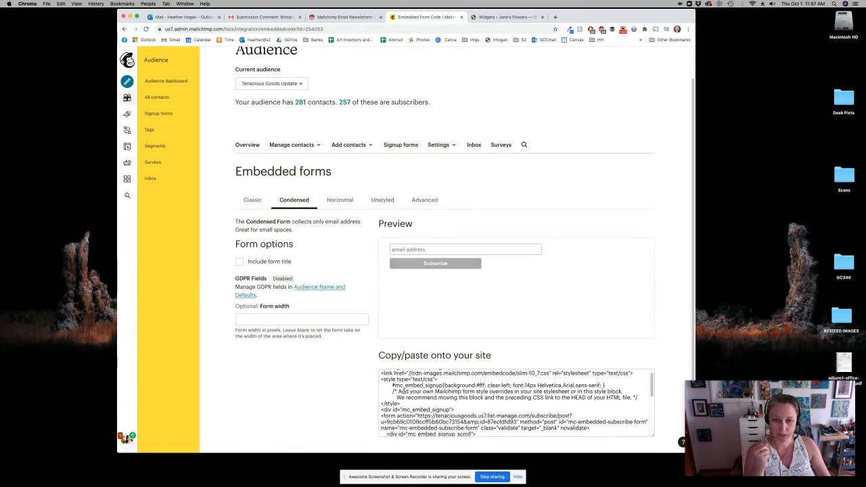
pyautogui.click(405, 392)
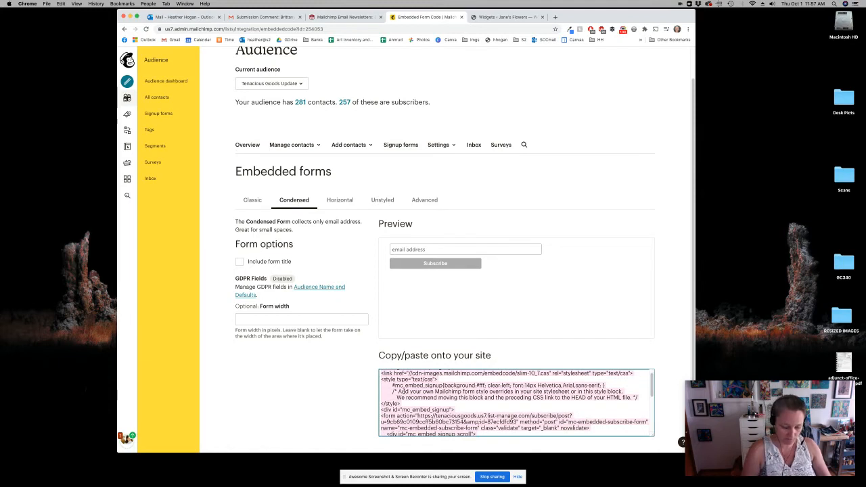
pyautogui.click(501, 16)
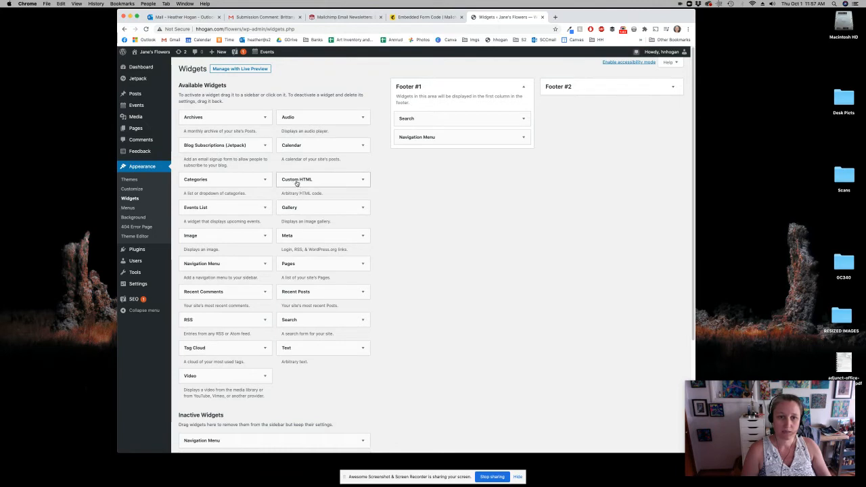
pyautogui.moveTo(297, 183); pyautogui.dragTo(568, 92)
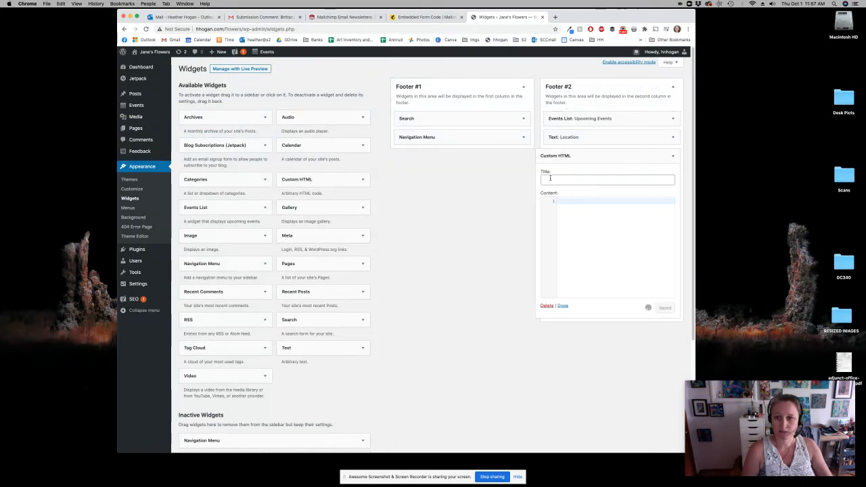
pyautogui.press('super+v')
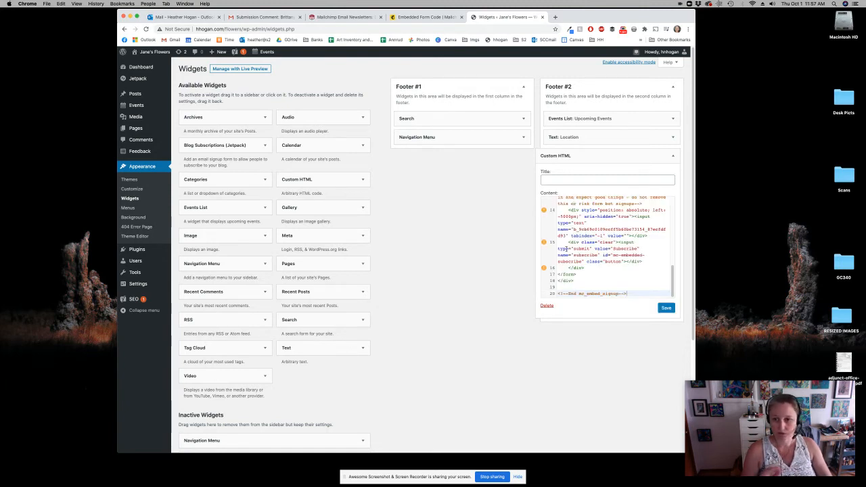
# Inspect the #mc_embed_signup style rule in the pasted code and save the Custom HTML widget.
pyautogui.scroll(5, 564, 249)
pyautogui.scroll(5, 565, 249)
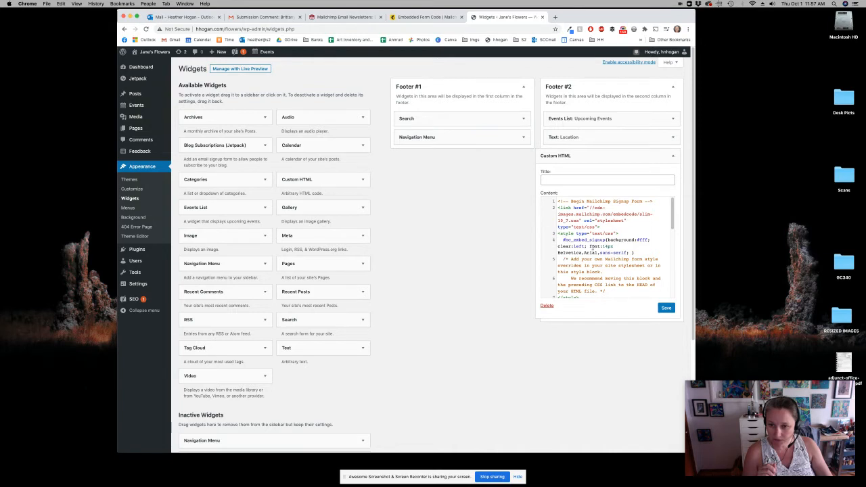
pyautogui.moveTo(590, 246); pyautogui.dragTo(632, 252)
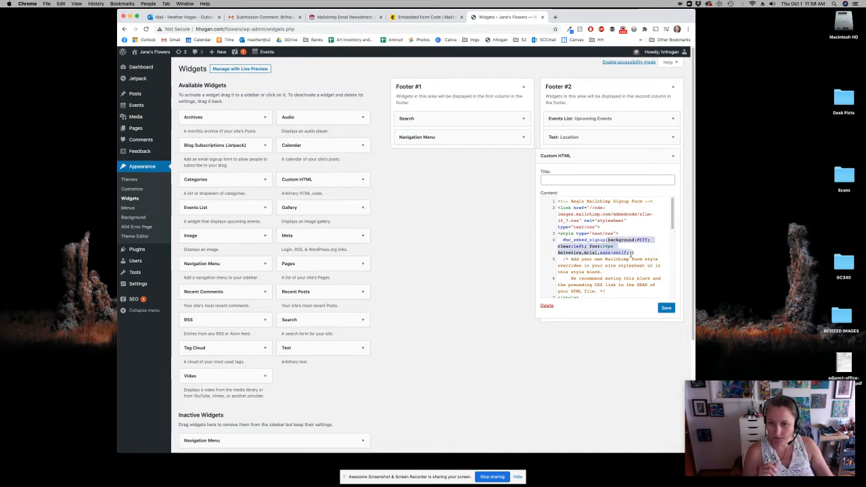
pyautogui.click(667, 308)
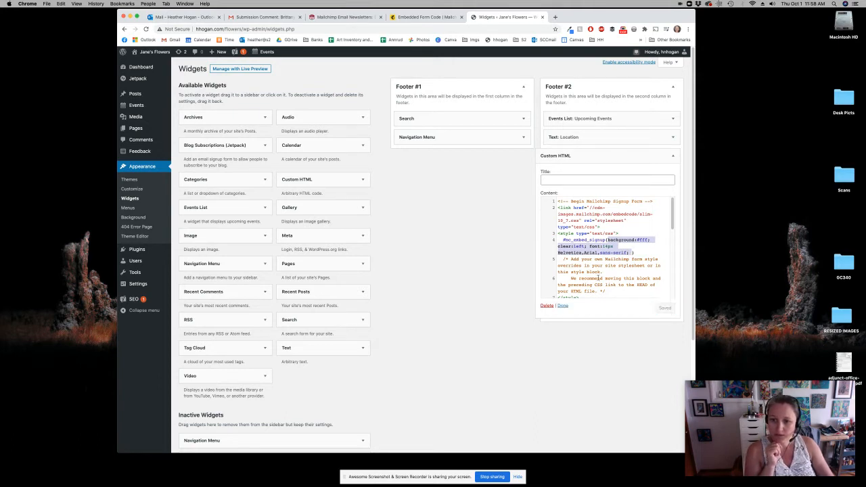
# Visit the Jane's Flowers site and test the footer signup form by submitting an email address.
pyautogui.click(148, 63)
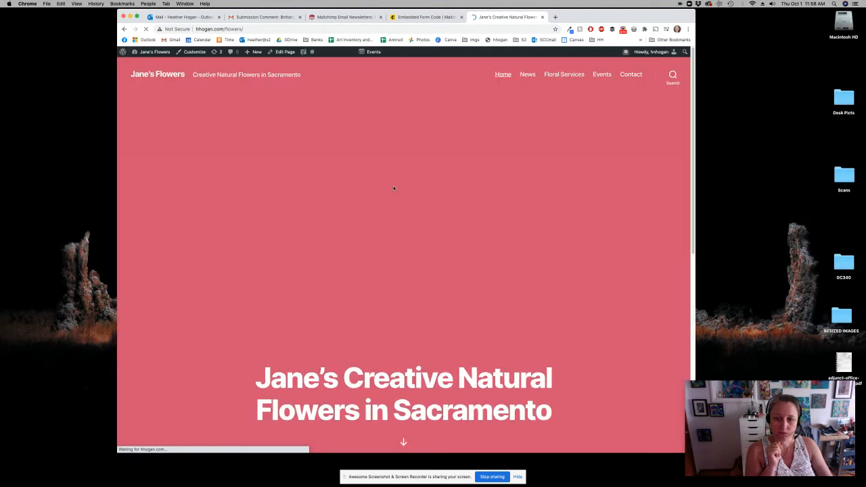
pyautogui.scroll(-5, 393, 185)
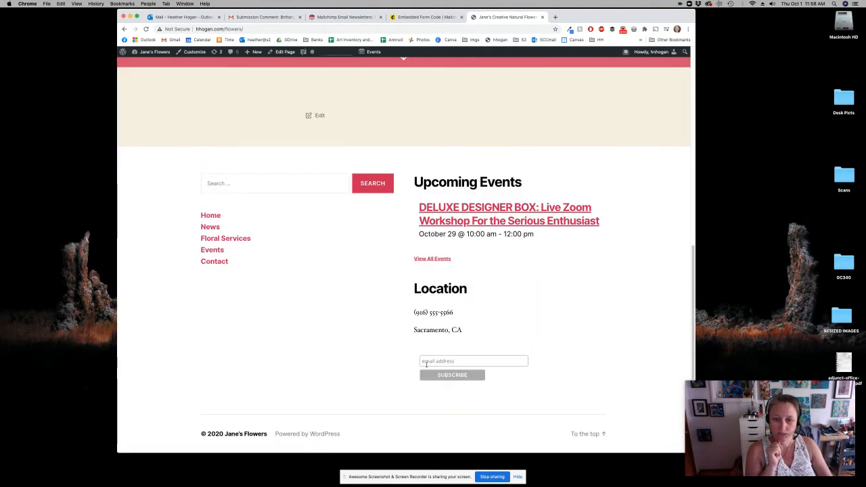
pyautogui.click(426, 364)
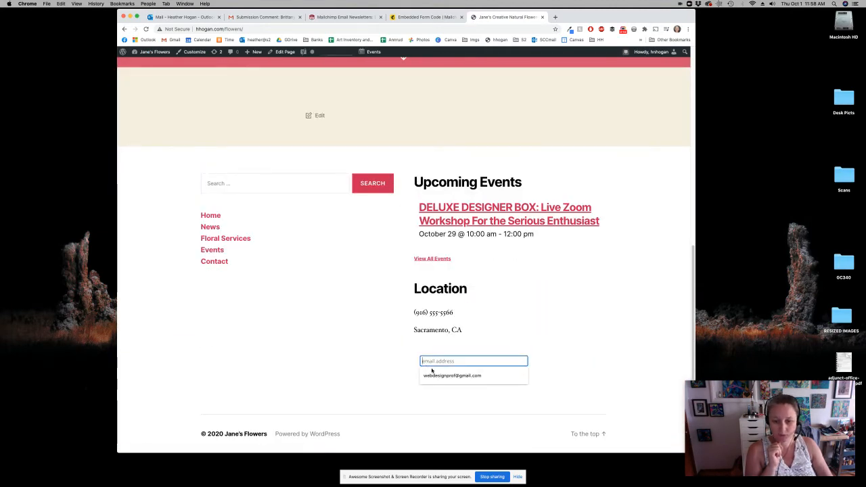
pyautogui.click(436, 376)
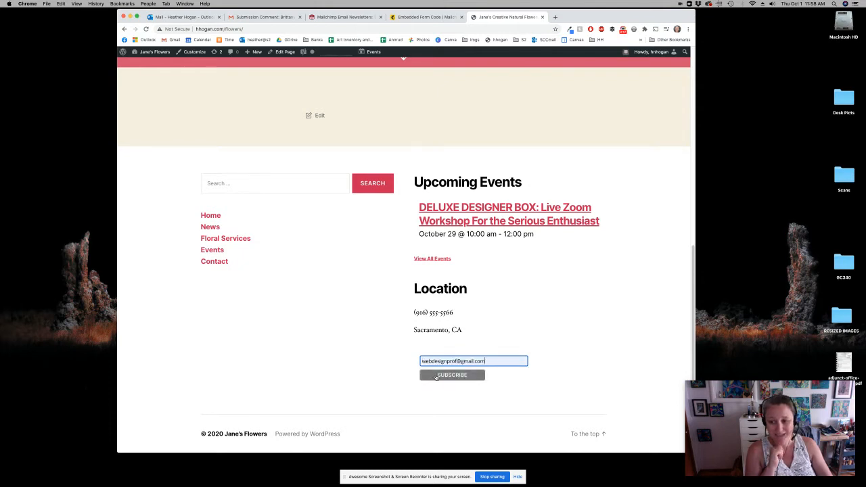
pyautogui.click(437, 377)
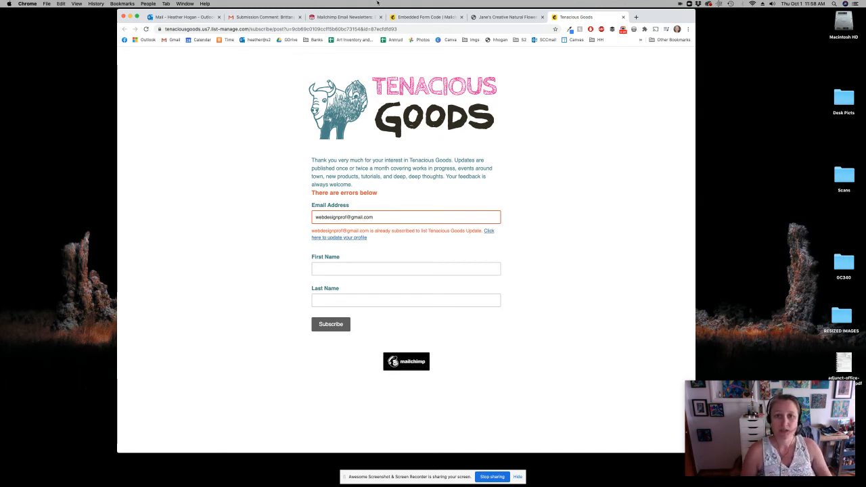
# Return to Mailchimp and revisit the audience's signup forms page.
pyautogui.click(397, 16)
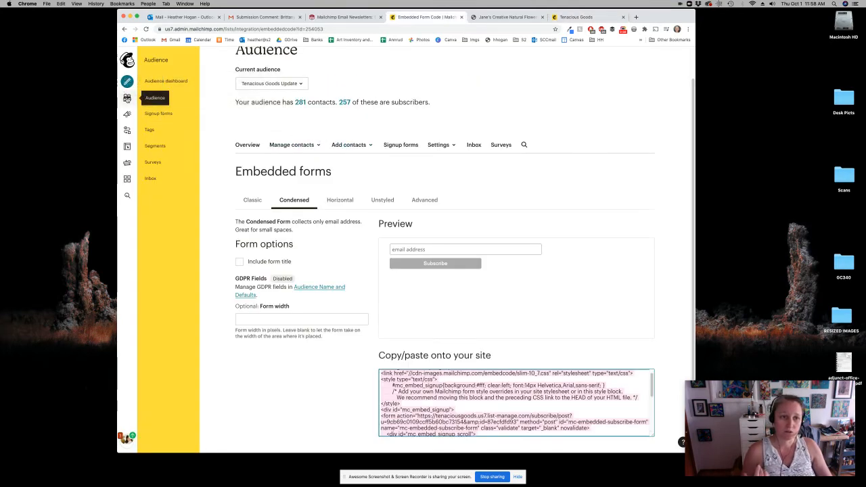
pyautogui.click(127, 98)
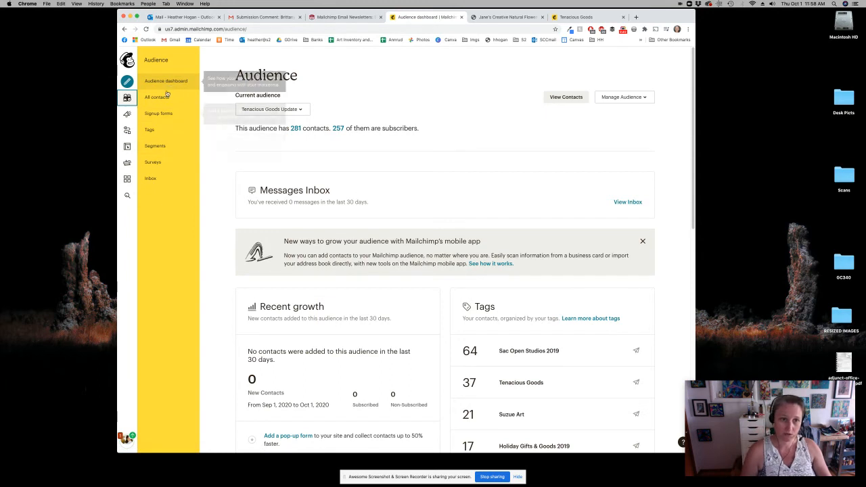
pyautogui.click(159, 113)
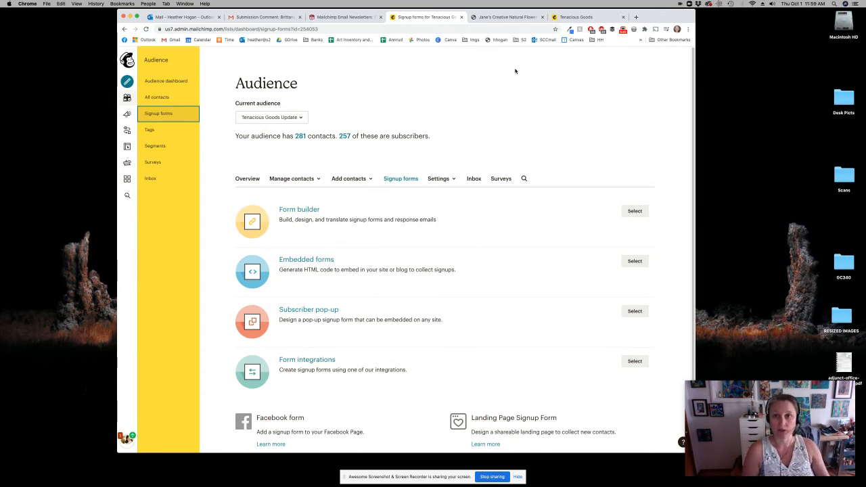
# Go back to the Jane's Flowers site and open the Footer #2 widgets in the WordPress Customizer.
pyautogui.click(501, 18)
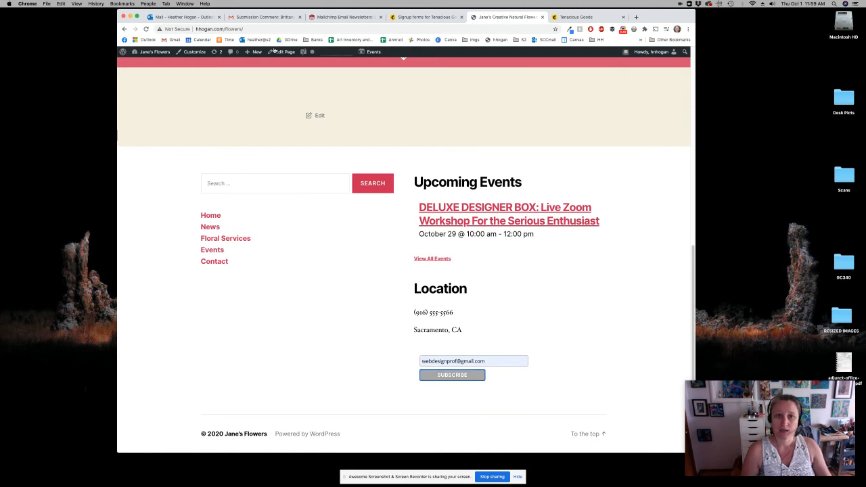
pyautogui.click(199, 53)
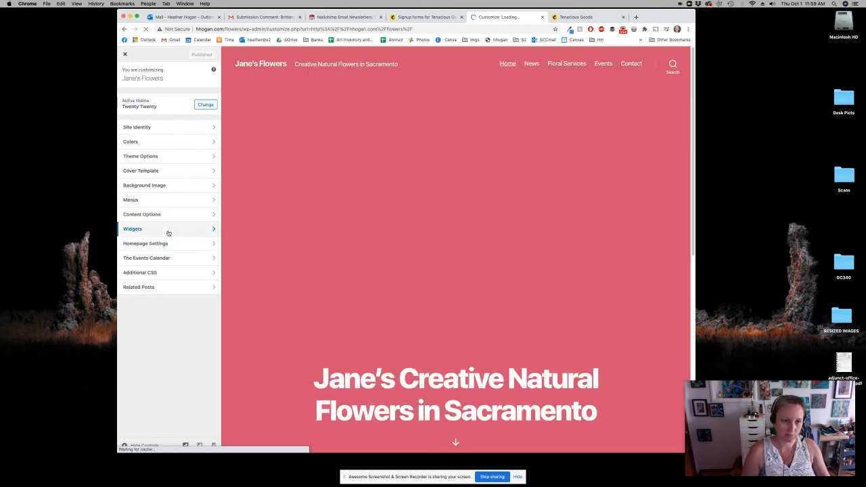
pyautogui.click(169, 232)
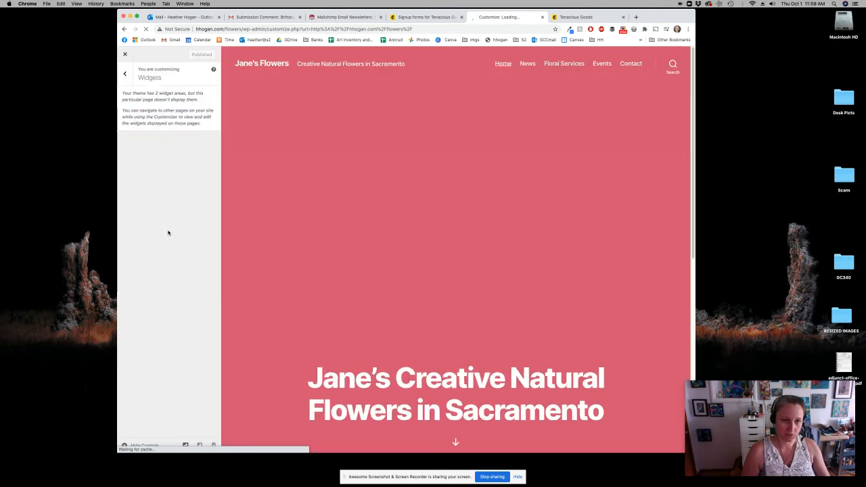
pyautogui.click(192, 113)
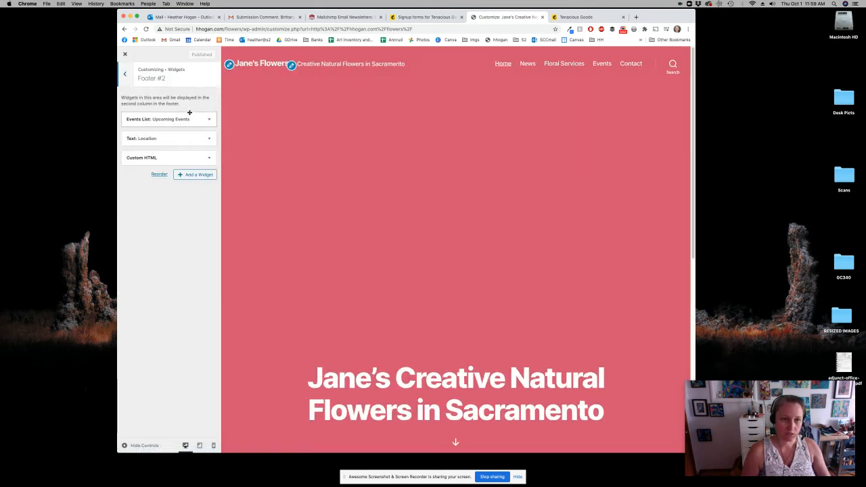
# Title the Custom HTML widget in Footer #2 "Monthly Newsletter", check it in the footer preview and publish the change.
pyautogui.click(178, 157)
pyautogui.click(163, 181)
pyautogui.write('M')
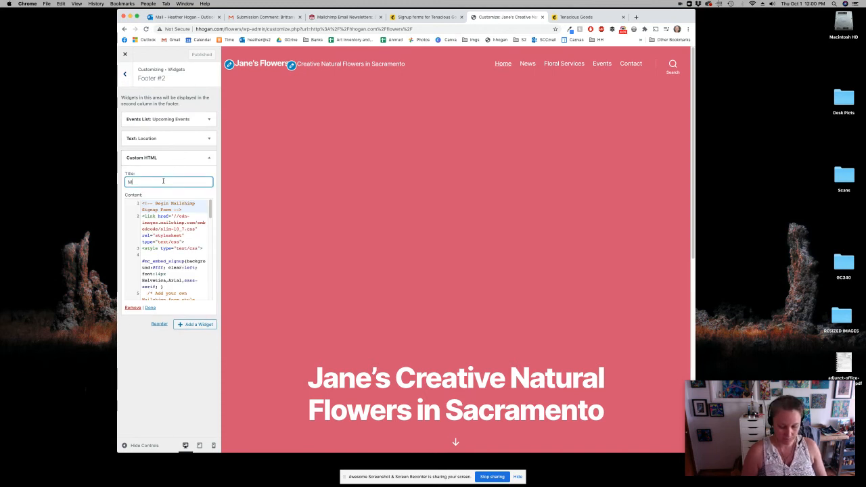
pyautogui.write('onthly N')
pyautogui.write('ewsle')
pyautogui.write('le')
pyautogui.scroll(-10, 334, 277)
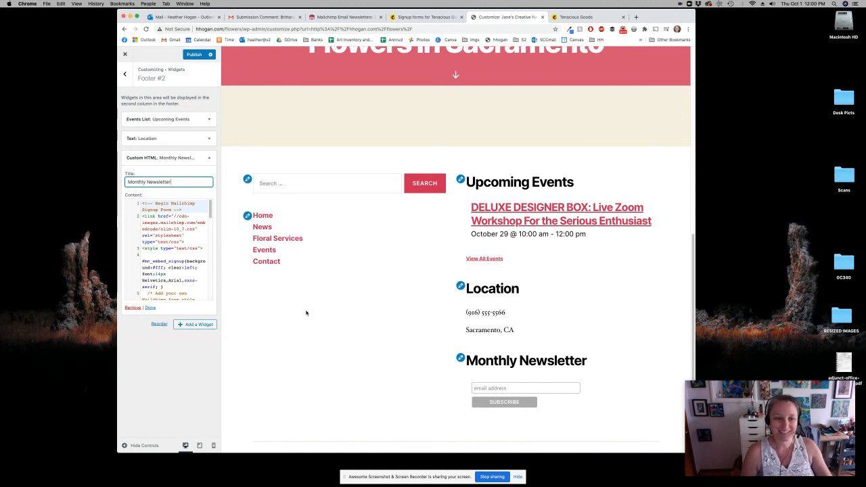
pyautogui.click(195, 55)
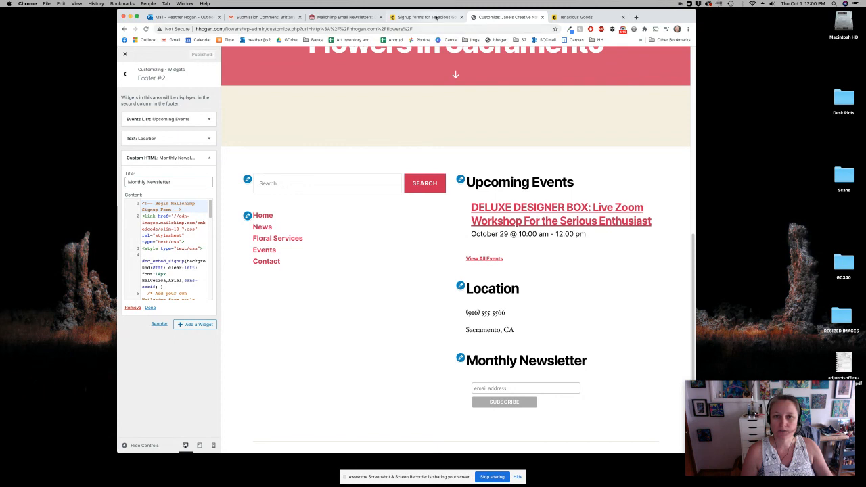